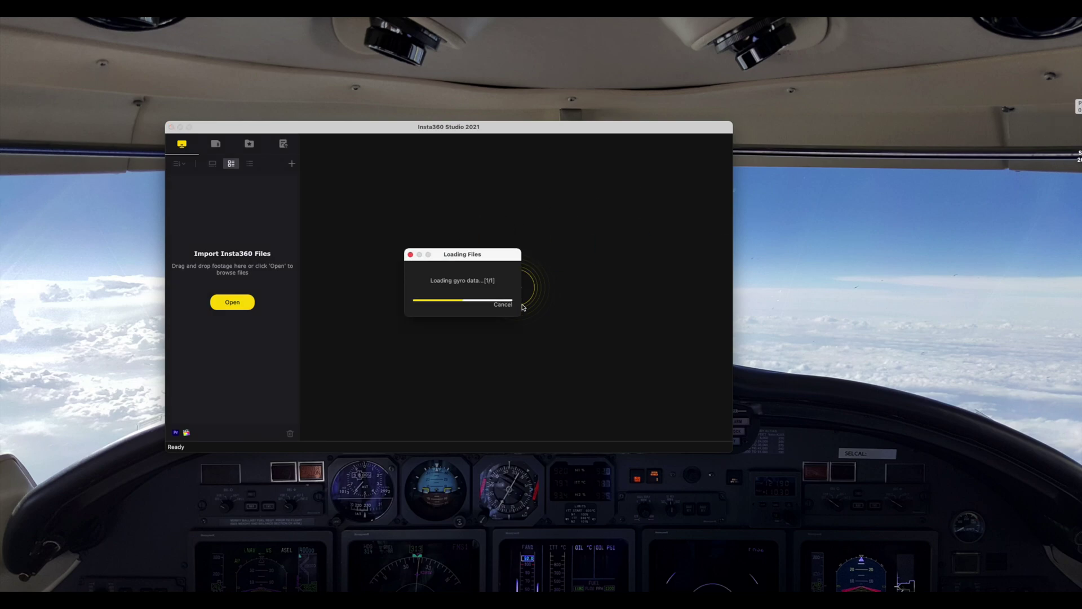
# Import the video PRO_VID_20220205_172341_00_004.mp4, mute its sound and play the opening seconds
pyautogui.moveTo(476, 237); pyautogui.dragTo(507, 271)
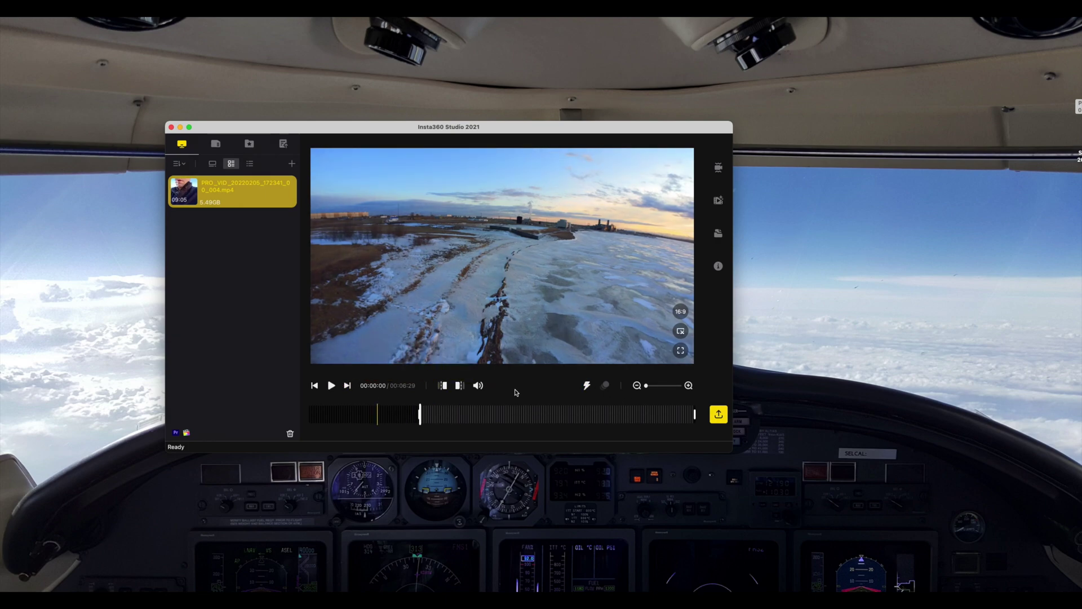
pyautogui.click(477, 387)
pyautogui.click(332, 386)
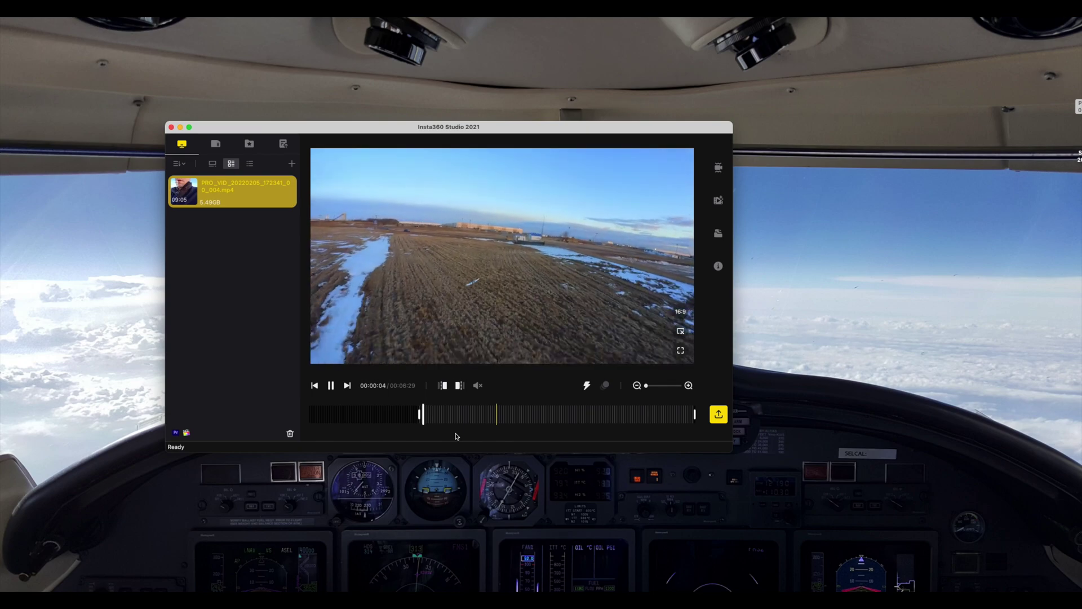
pyautogui.click(331, 385)
# Set the clip's stabilization type to FPV Stabilization and its FOV option to ActionView
pyautogui.click(719, 169)
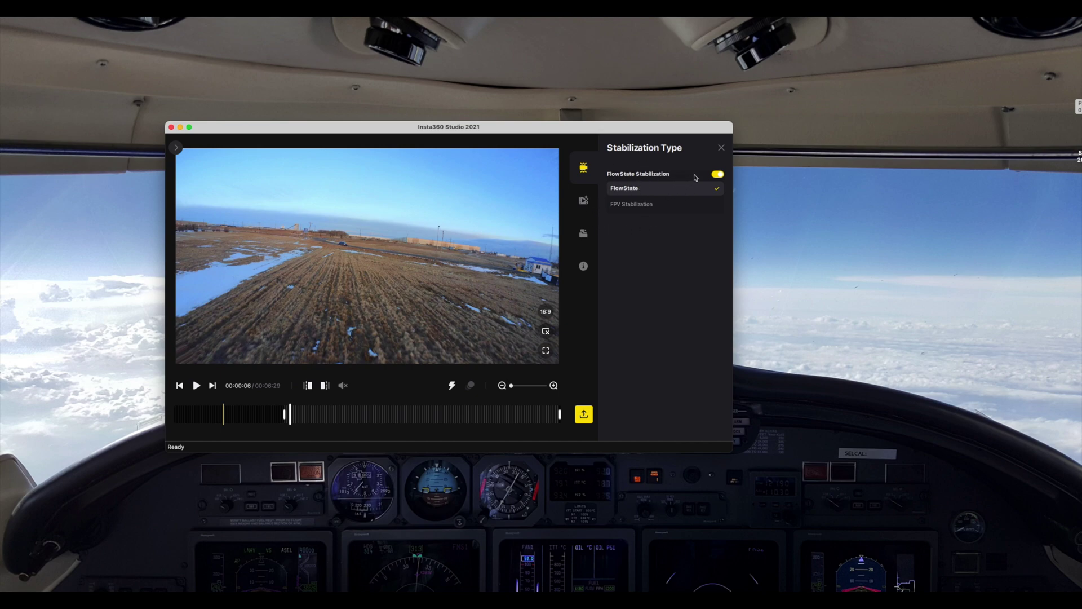
pyautogui.click(639, 206)
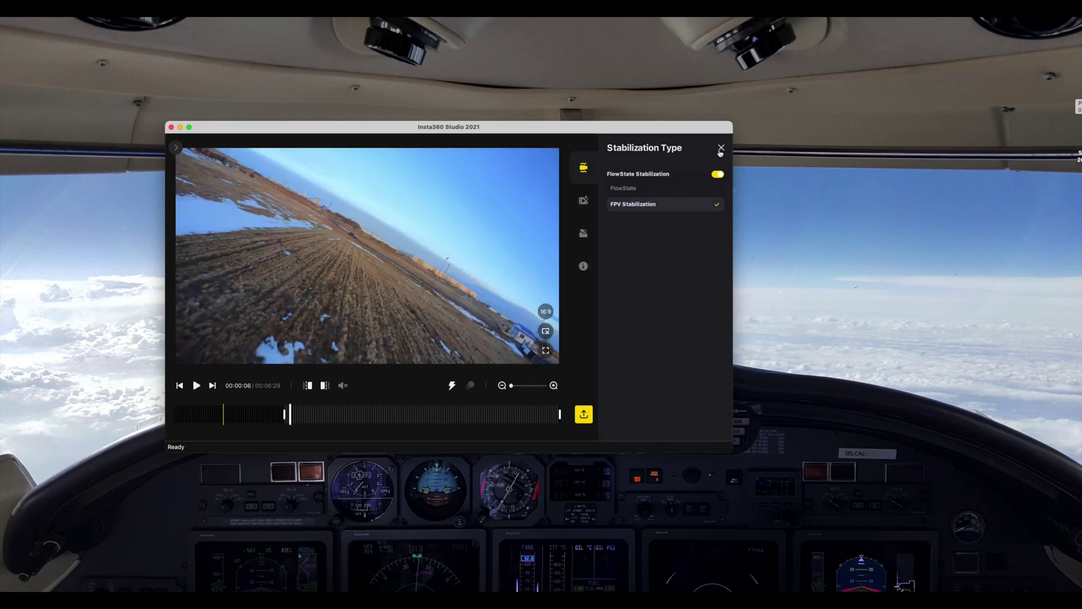
pyautogui.click(583, 200)
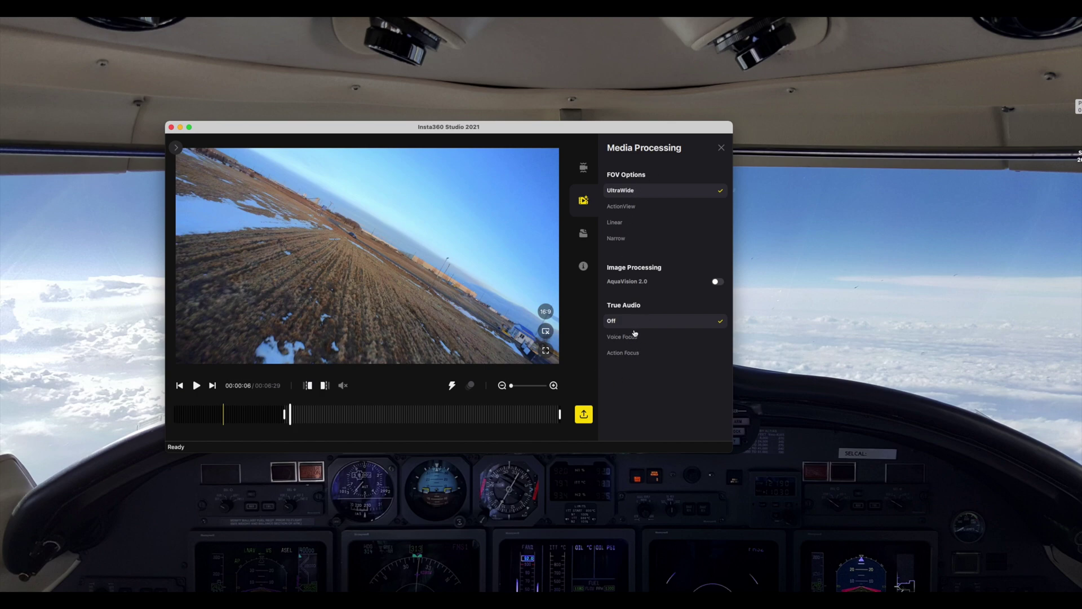
pyautogui.click(631, 208)
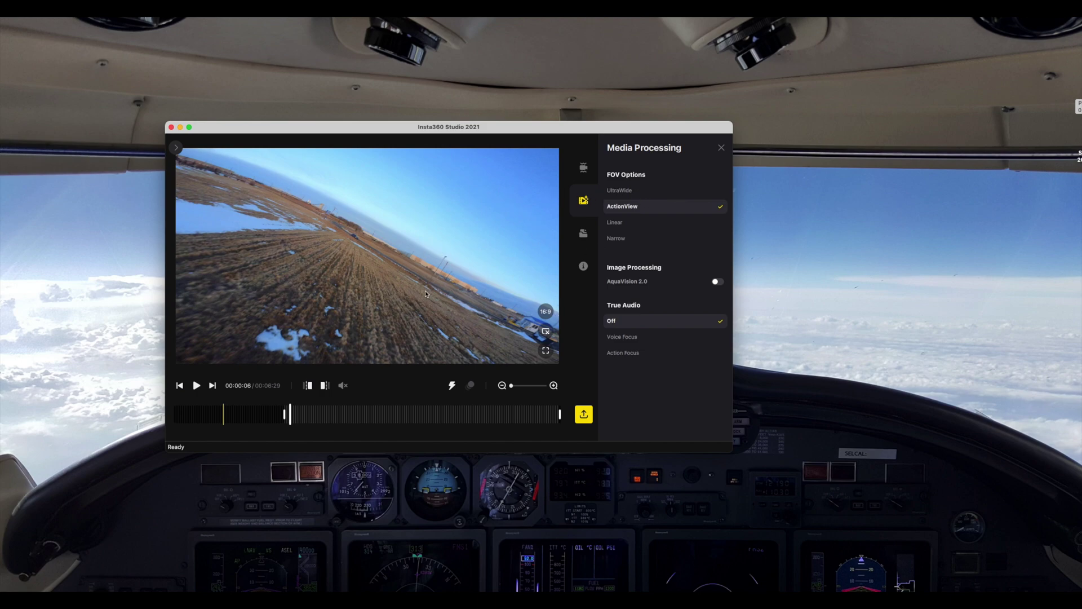
pyautogui.click(582, 169)
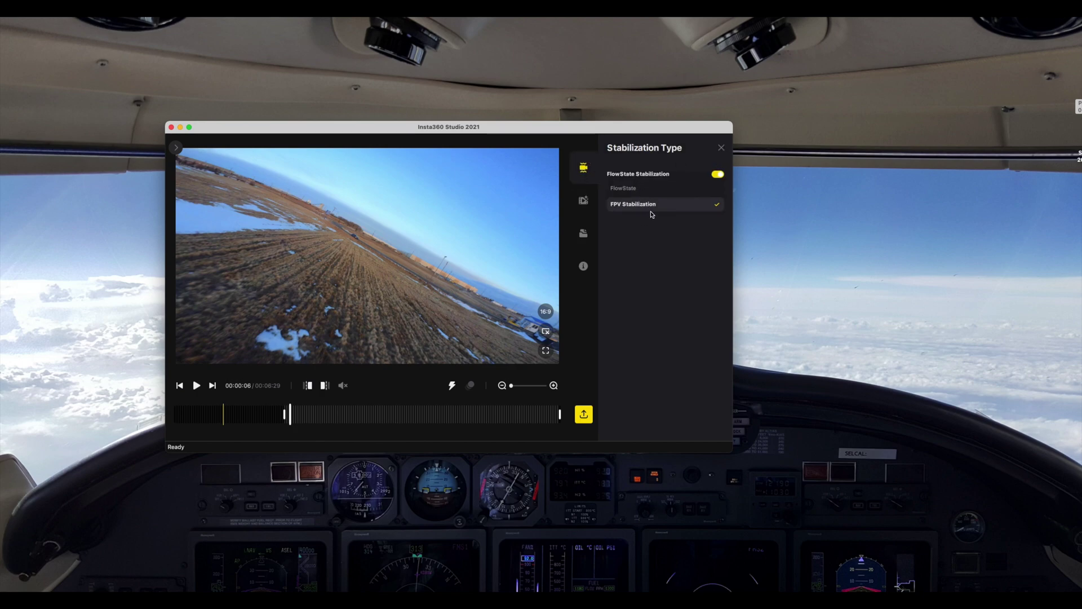
pyautogui.click(722, 148)
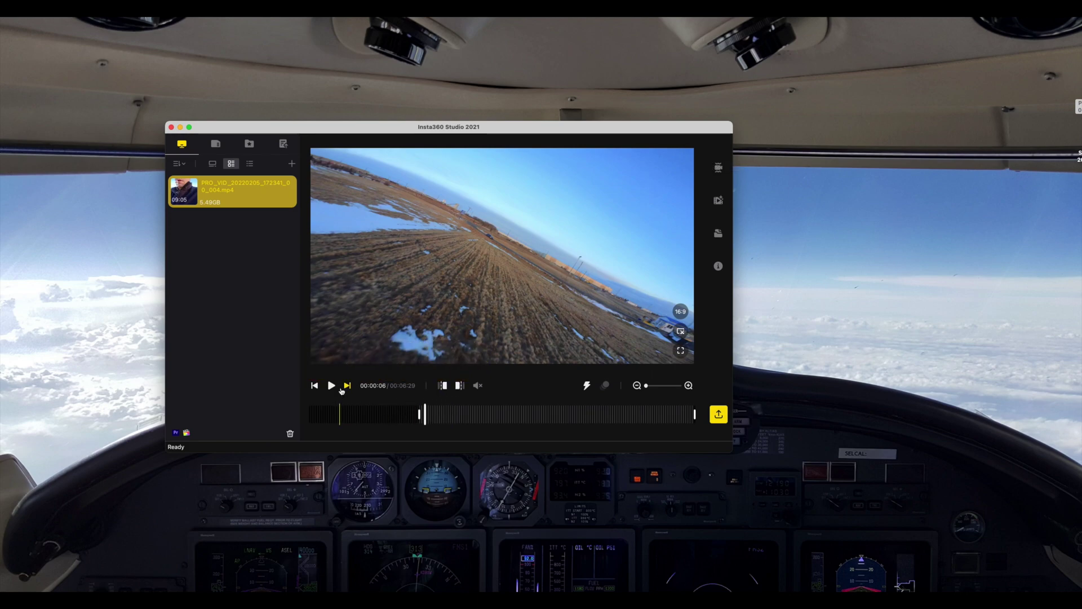
# Turn off FlowState Stabilization and compare the clip's playback with and without it
pyautogui.click(332, 385)
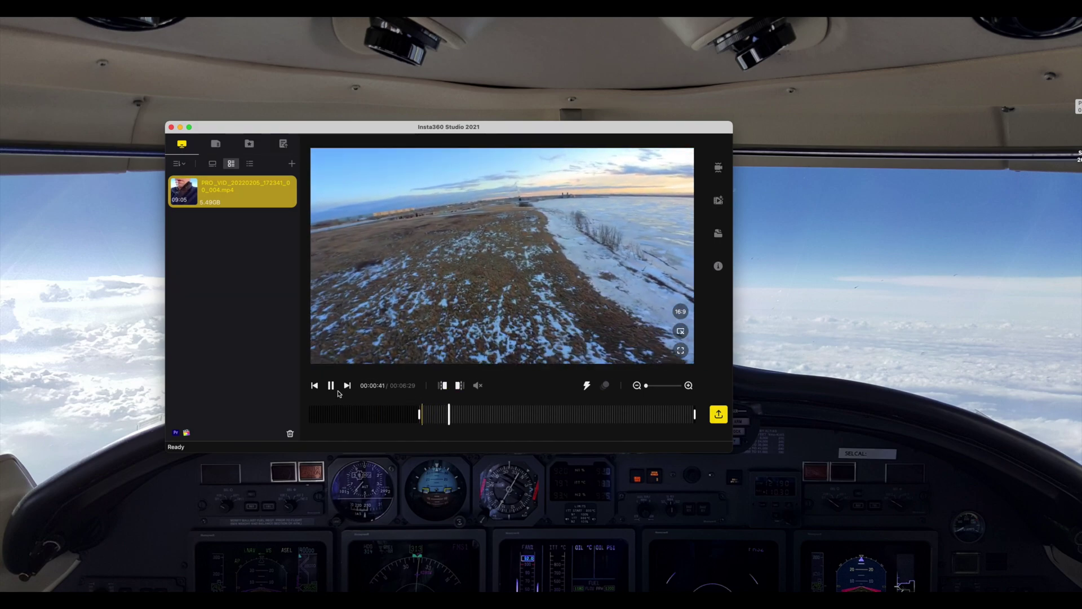
pyautogui.press('space')
pyautogui.click(718, 168)
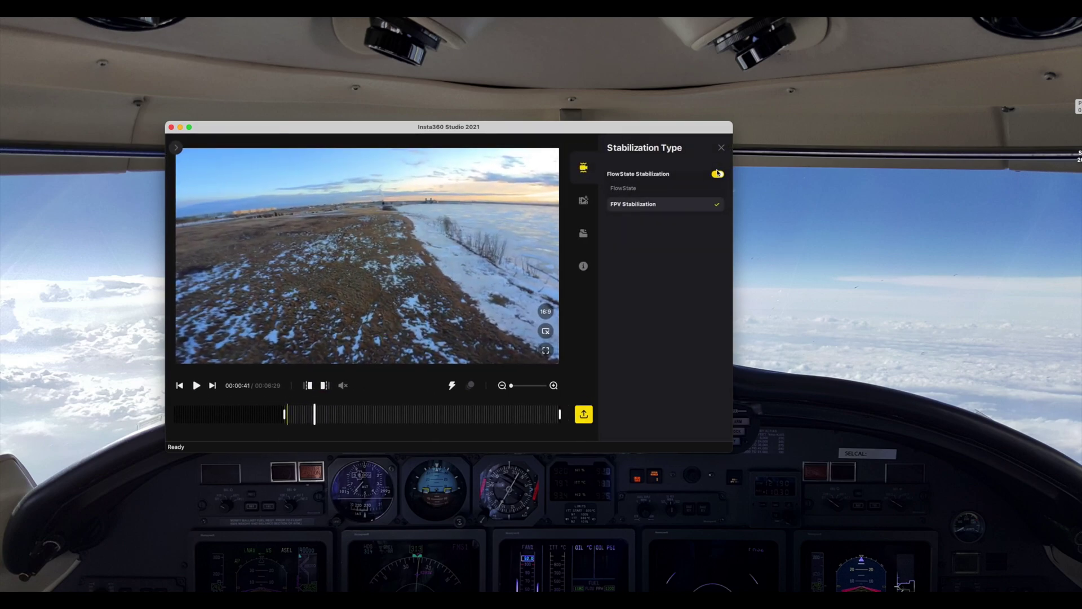
pyautogui.click(718, 174)
pyautogui.click(722, 148)
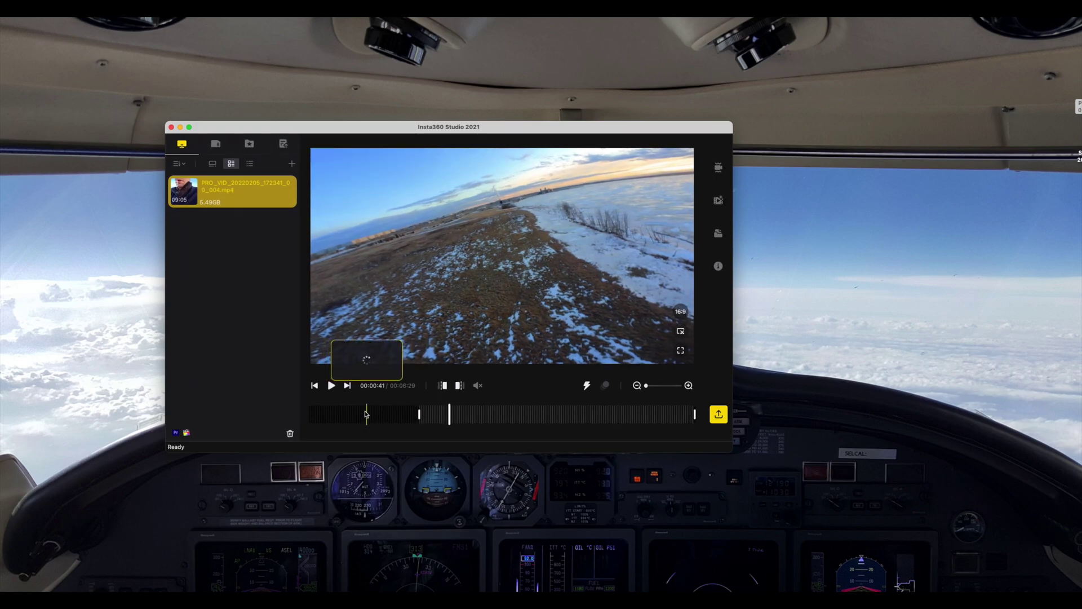
pyautogui.click(331, 385)
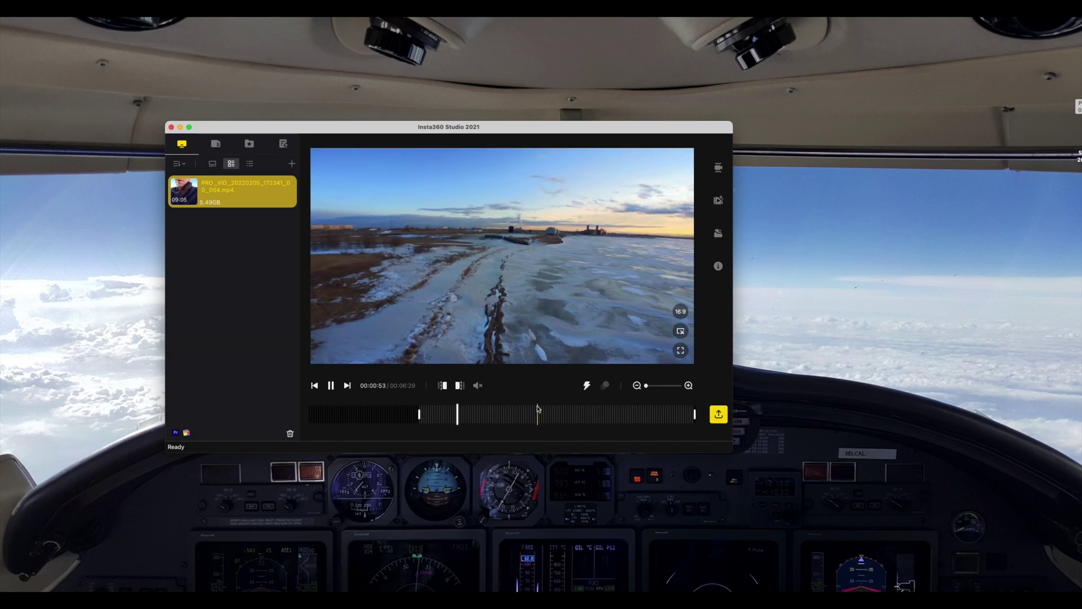
pyautogui.click(332, 385)
# Switch to Gyroflow and load the video PRO_VID_20220205_172341_00_004.mp4 into it
pyautogui.press('super+space')
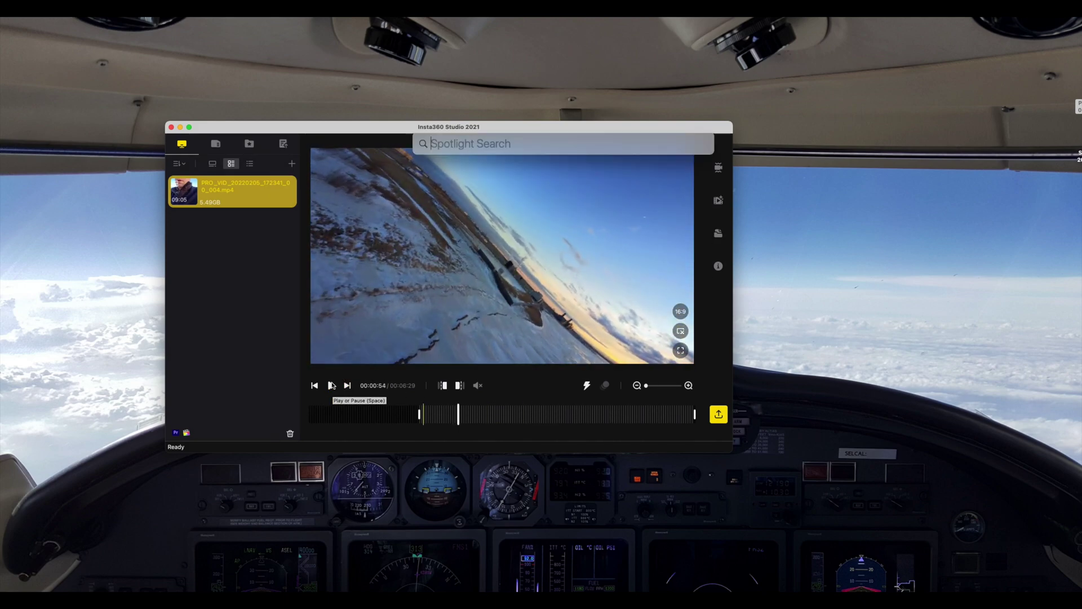
pyautogui.write('gr')
pyautogui.press('BackSpace')
pyautogui.write('yro')
pyautogui.press('Return')
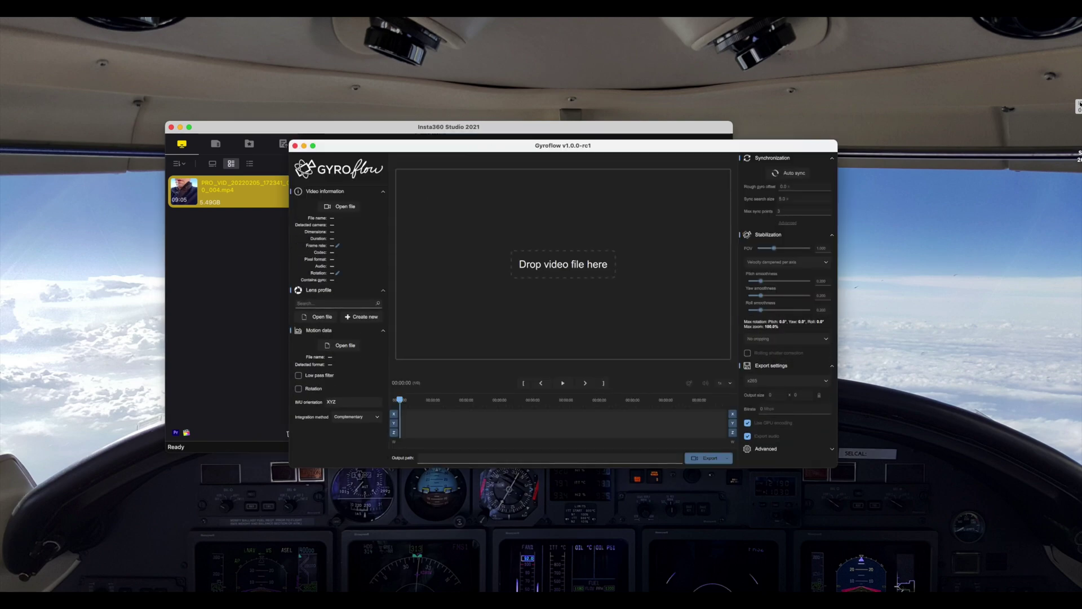
pyautogui.moveTo(1078, 104); pyautogui.dragTo(541, 263)
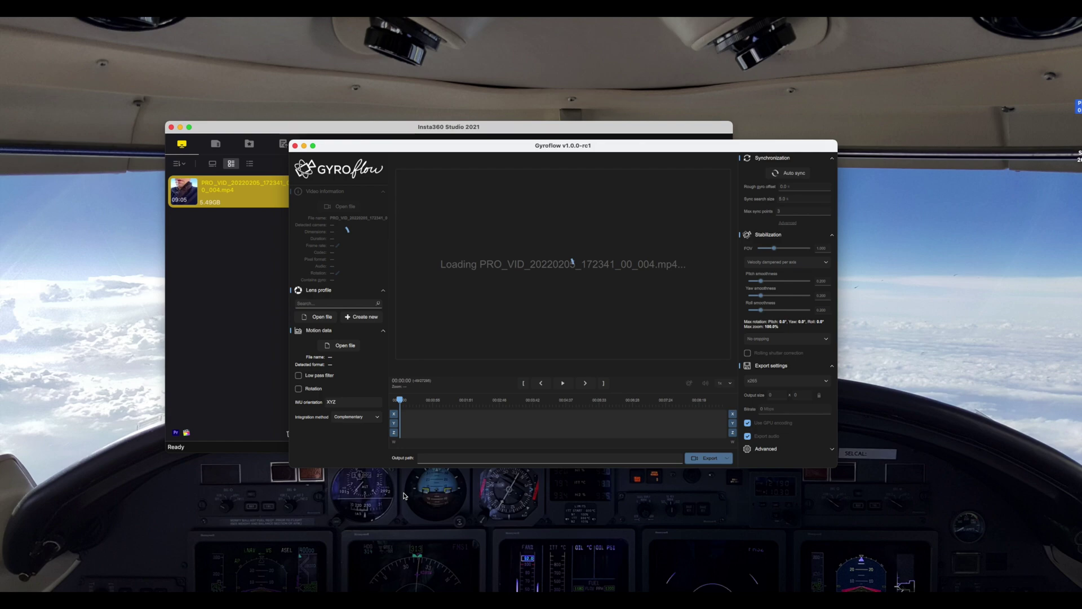
# Move the playhead to about 1:22 in the video and enlarge the Gyroflow window
pyautogui.click(450, 410)
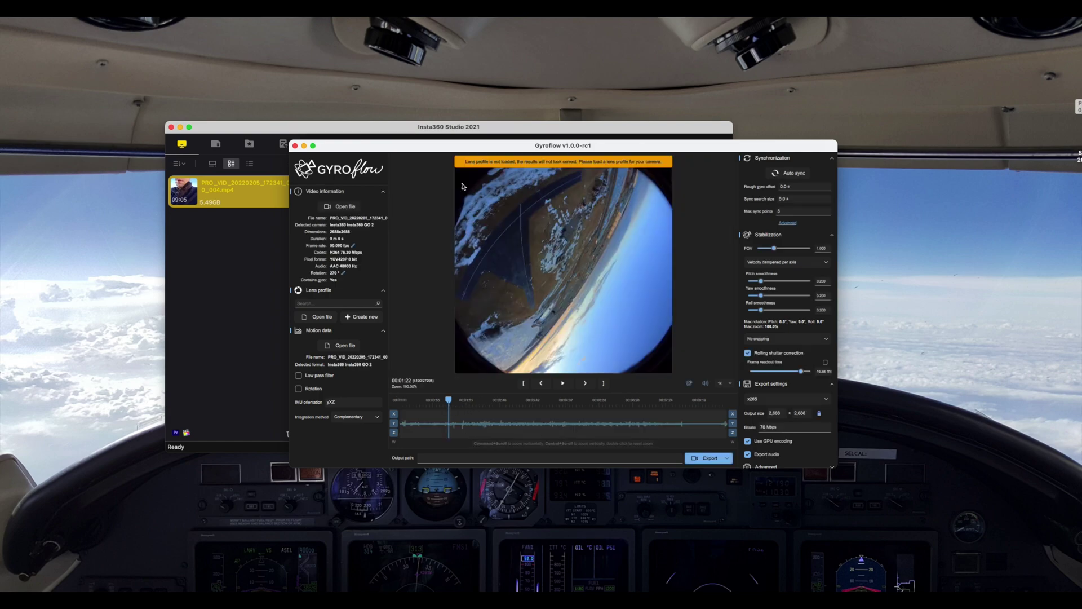
pyautogui.moveTo(457, 148); pyautogui.dragTo(249, 58)
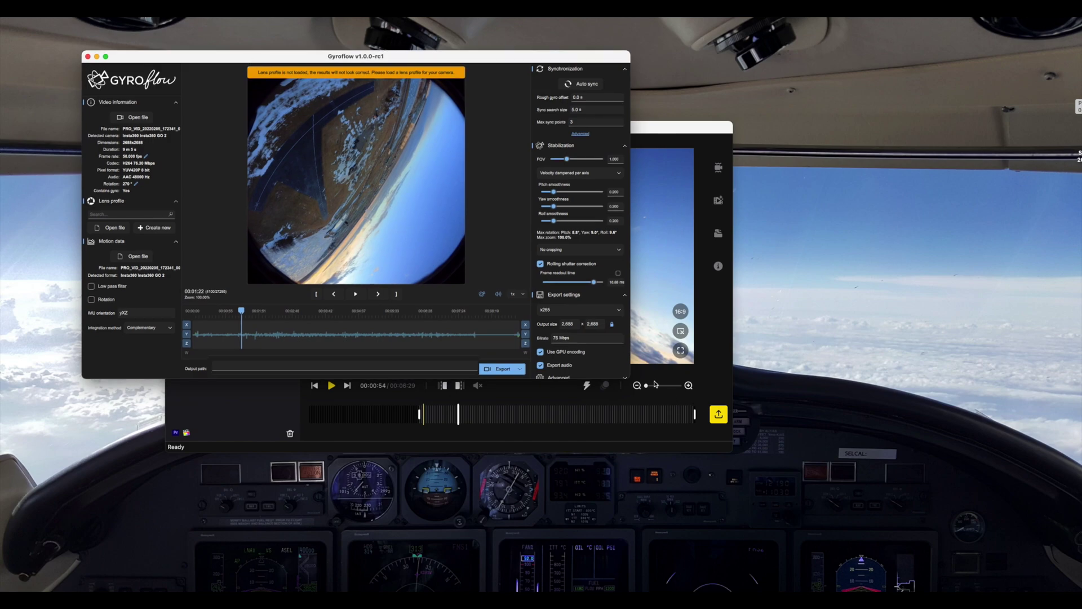
pyautogui.moveTo(627, 377); pyautogui.dragTo(949, 542)
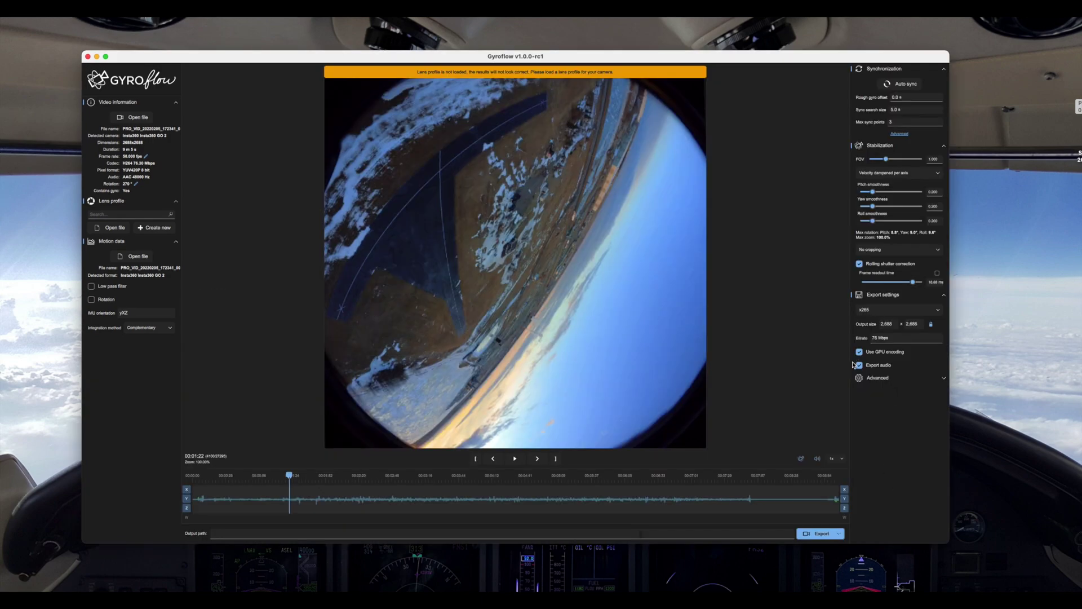
# Set the video's rotation to 90°
pyautogui.click(136, 185)
pyautogui.click(130, 214)
pyautogui.click(146, 183)
# Search the lens profiles for "Go2" and load the Insta360 Go2 2.8k 1:1 2688x2688 profile
pyautogui.click(108, 216)
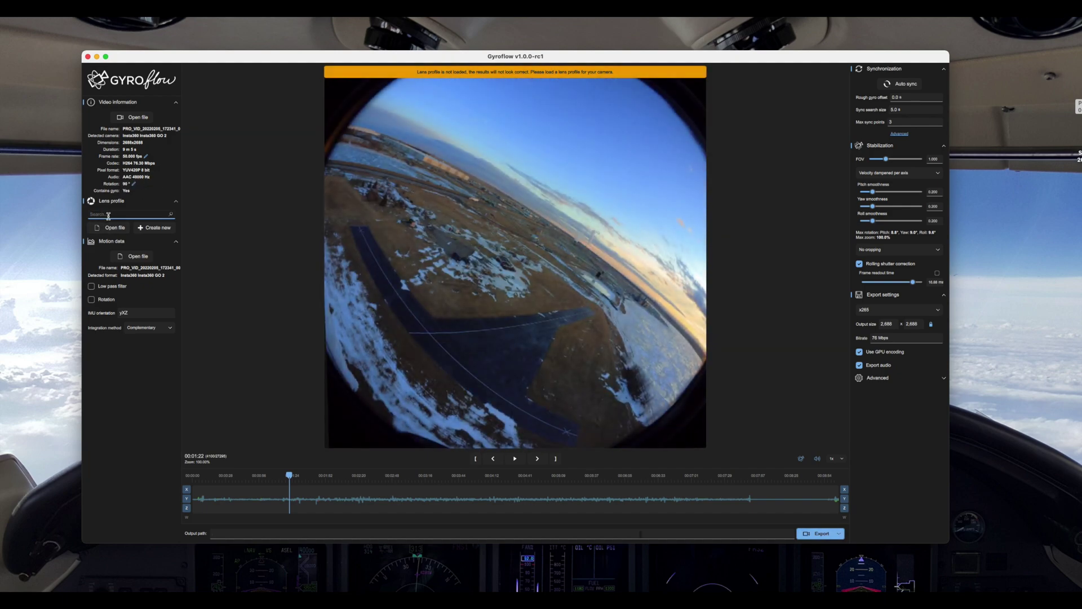
pyautogui.write('Go2')
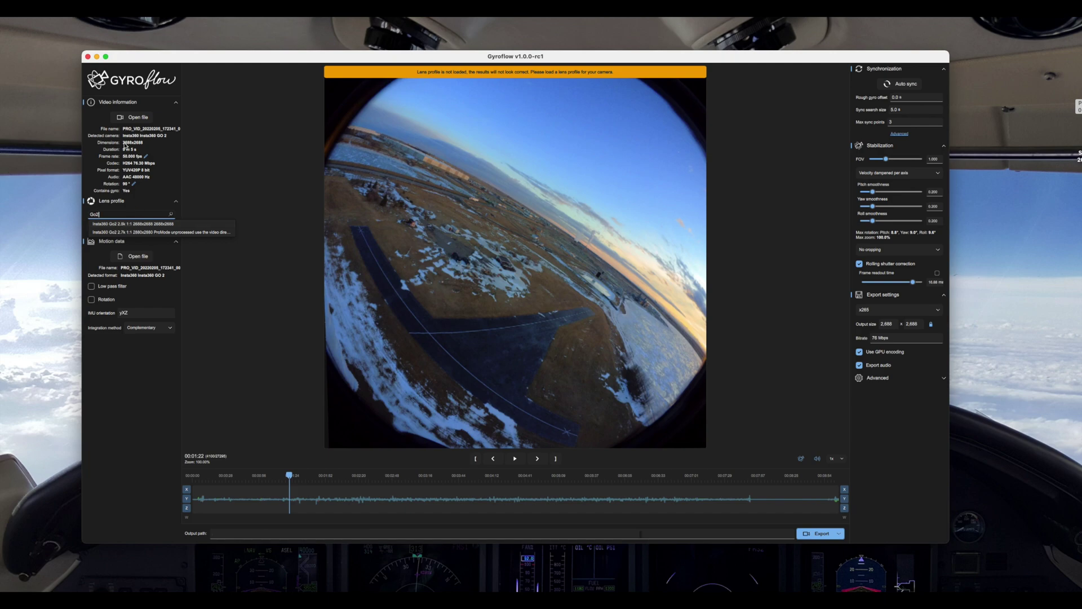
pyautogui.click(146, 224)
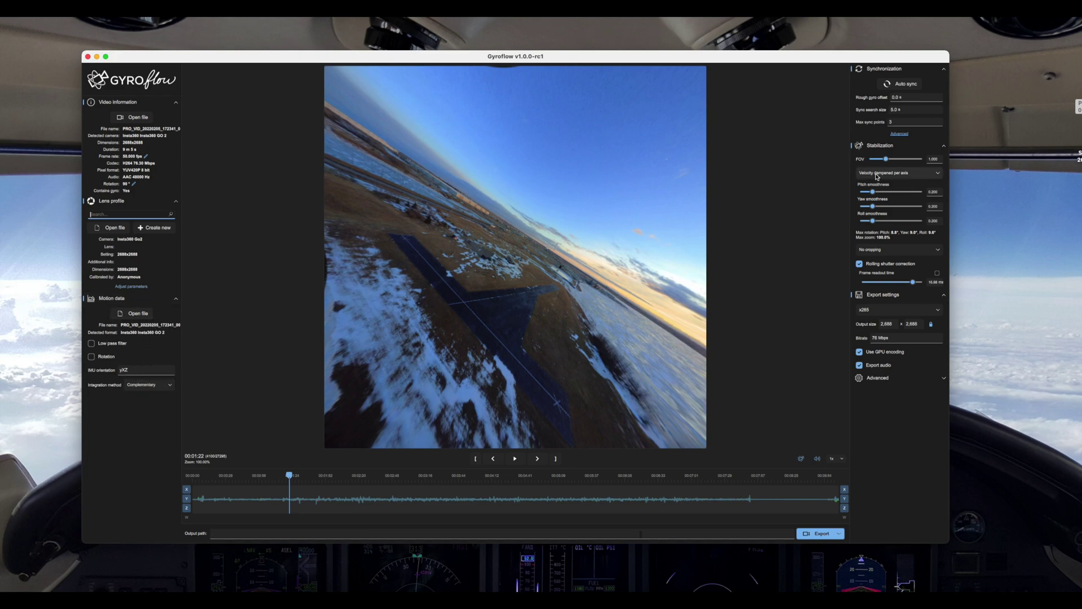
# Set the stabilization FOV to 0.8
pyautogui.moveTo(939, 159); pyautogui.dragTo(913, 160)
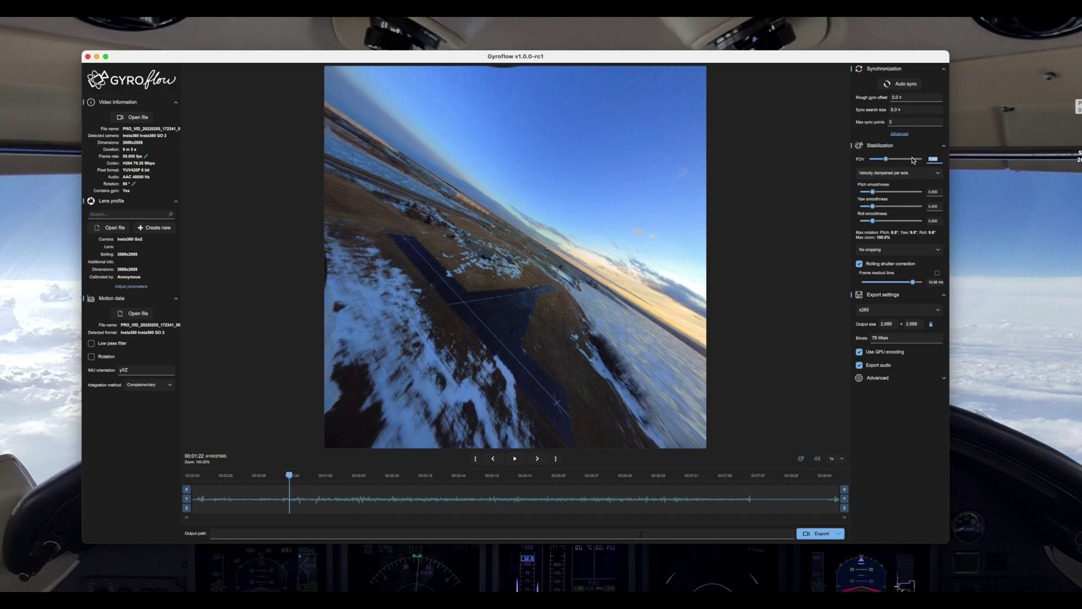
pyautogui.write('0.8')
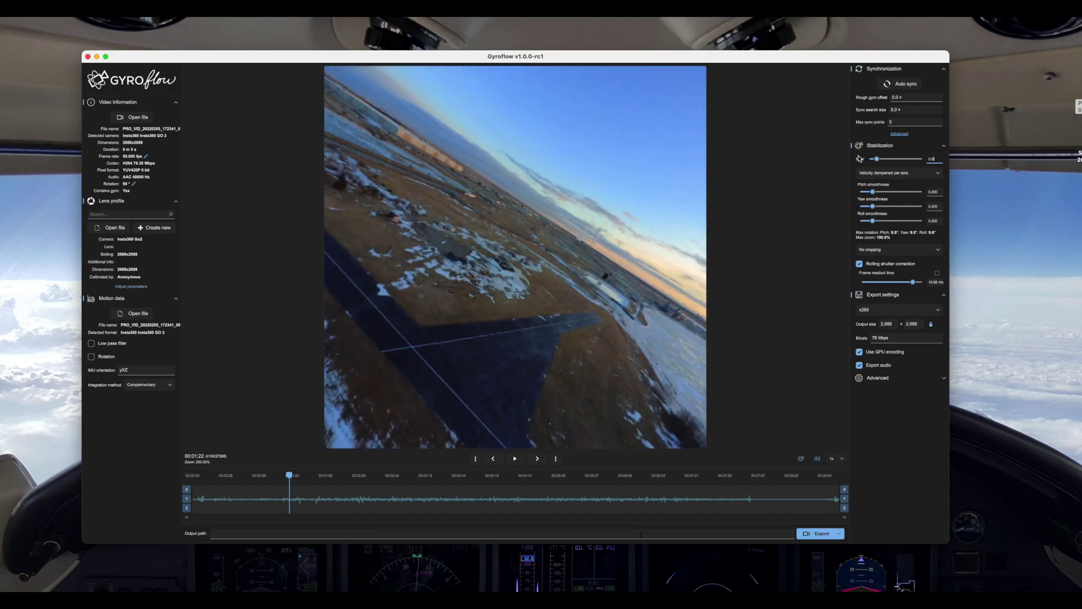
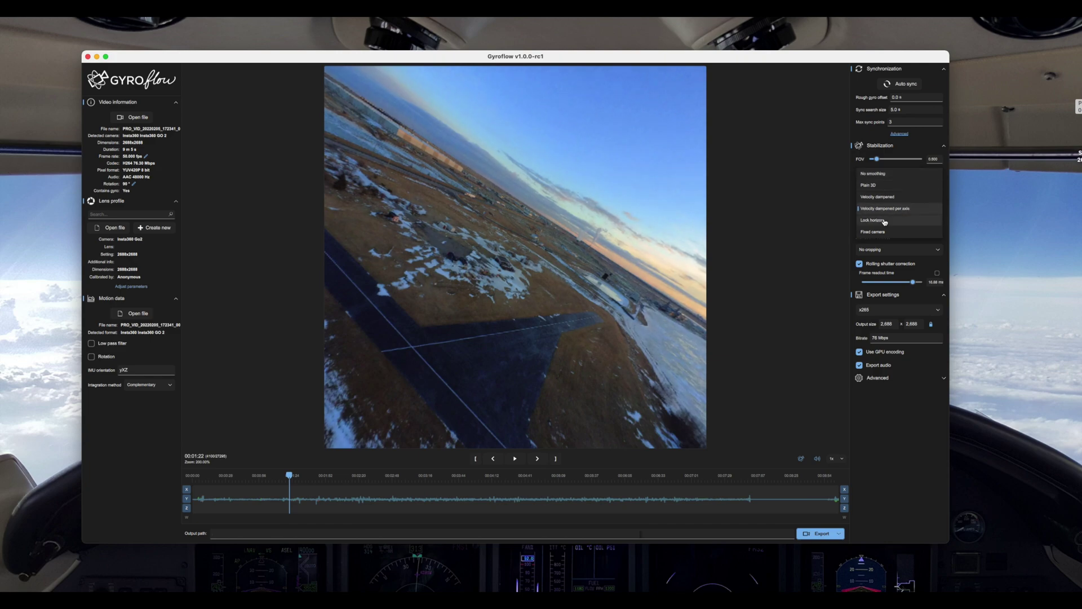
# Try the Velocity dampened smoothing method and switch back to Velocity dampened per axis
pyautogui.click(886, 197)
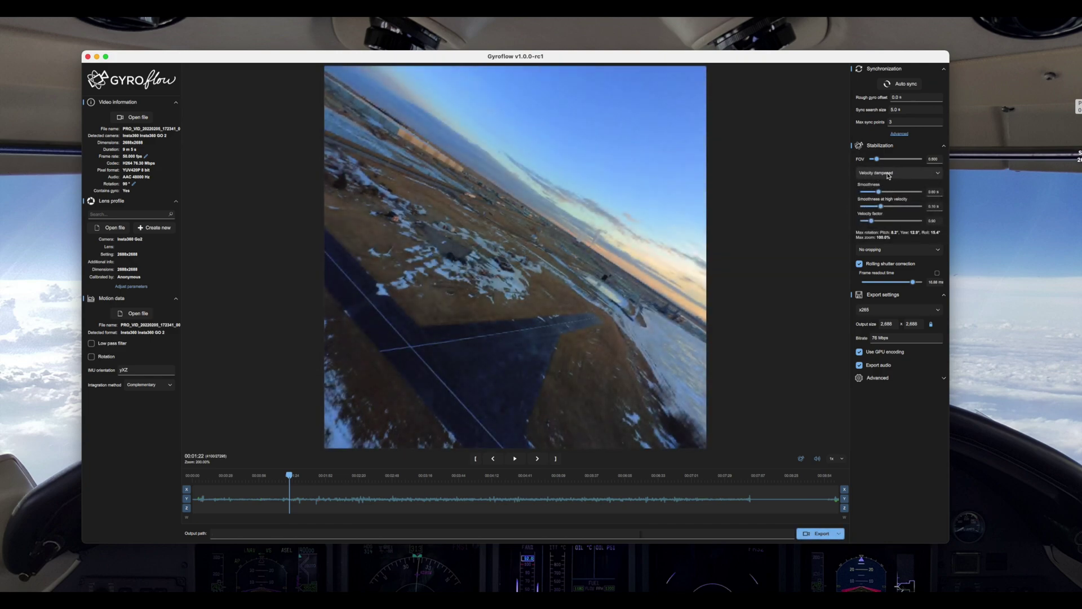
pyautogui.click(893, 173)
pyautogui.click(889, 213)
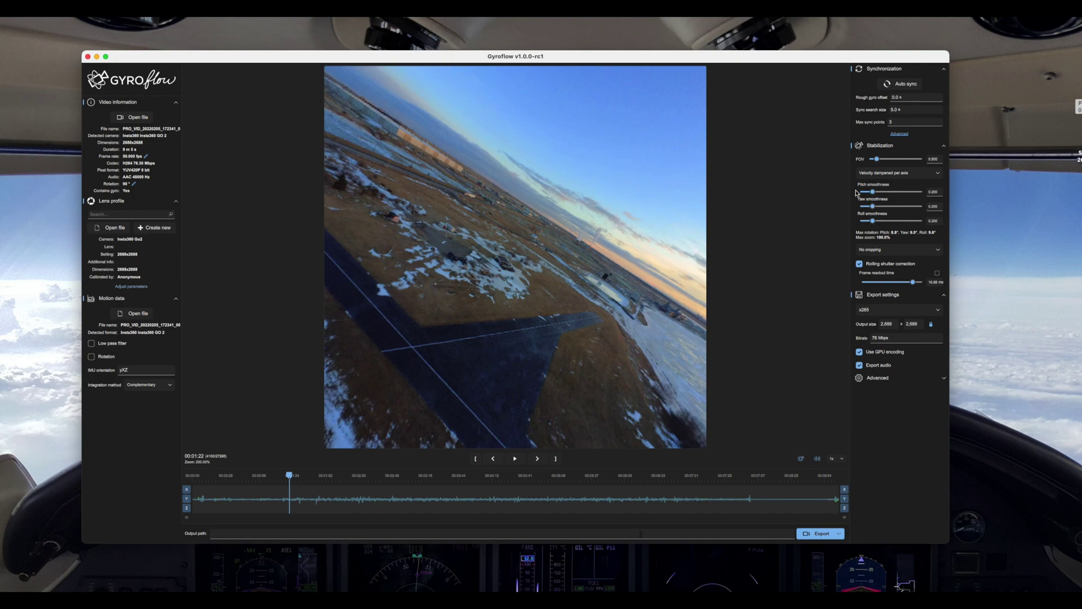
pyautogui.doubleClick(911, 325)
pyautogui.click(920, 321)
pyautogui.press('super+space')
pyautogui.write('calculator')
pyautogui.press('Return')
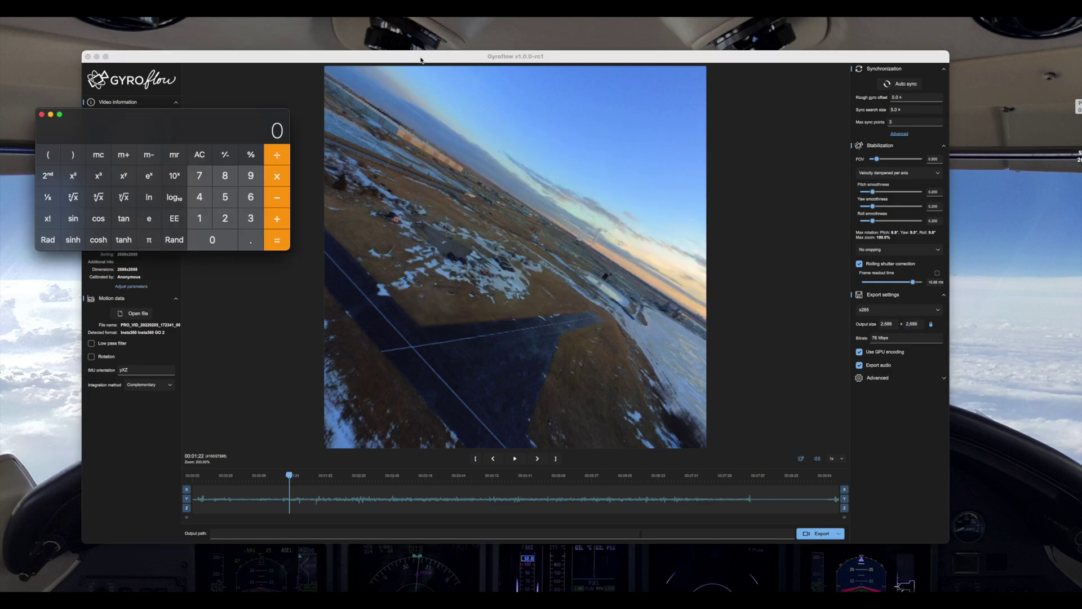
pyautogui.press('super+q')
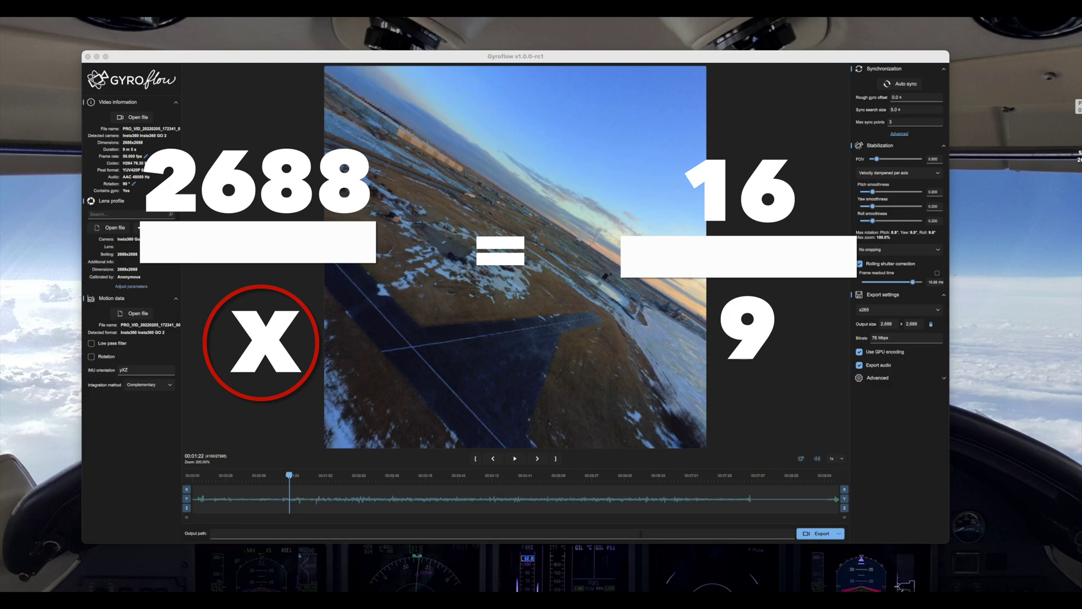
# Unlock the export aspect ratio and set the output size to 2688 × 1512
pyautogui.click(913, 324)
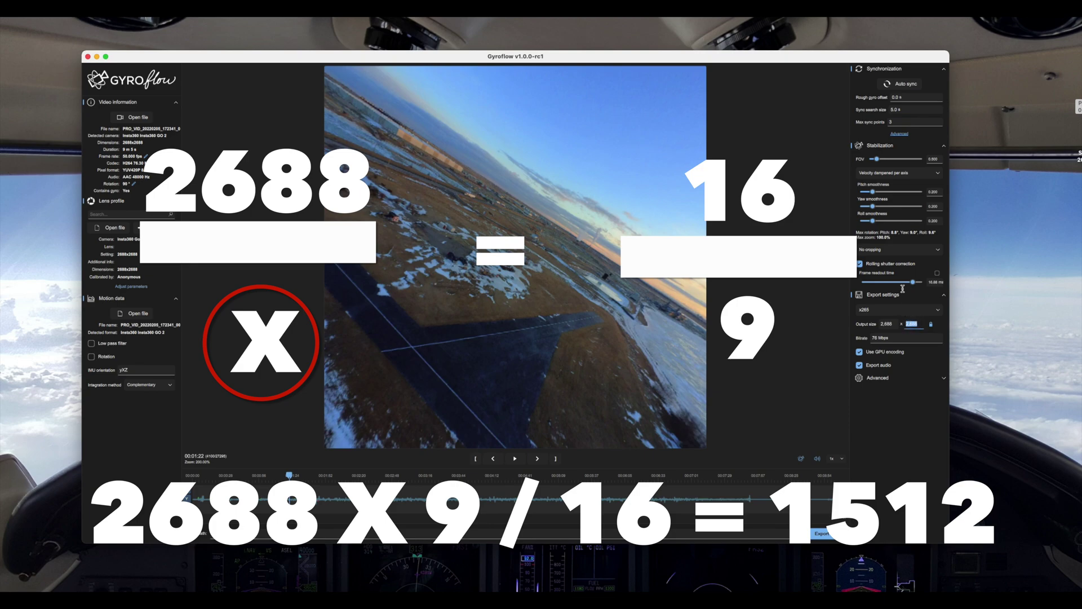
pyautogui.write('1,5')
pyautogui.write('12')
pyautogui.press('Tab')
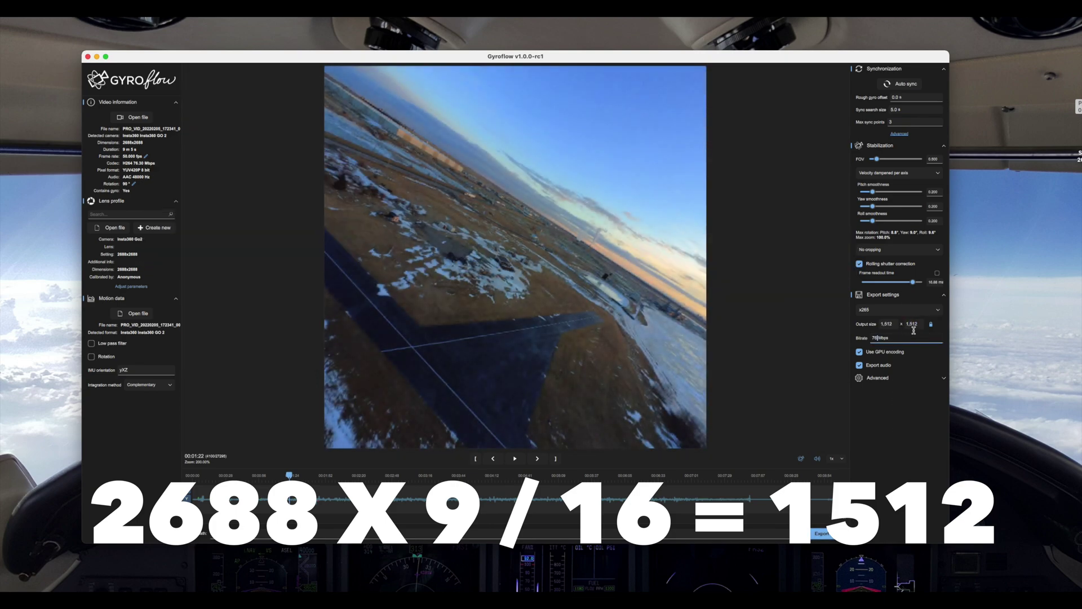
pyautogui.click(931, 324)
pyautogui.click(887, 324)
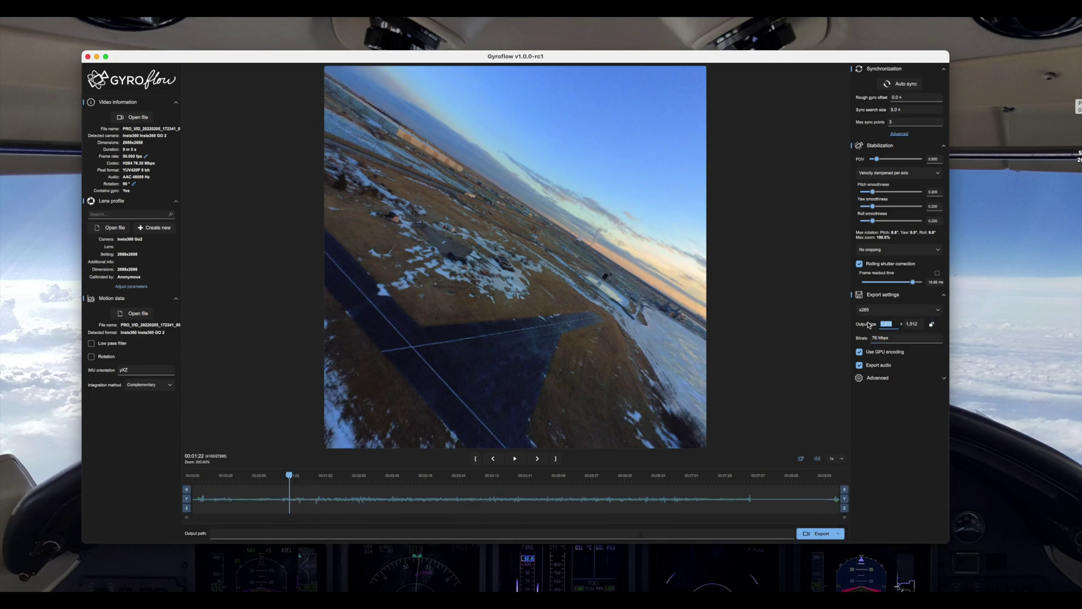
pyautogui.write('2688')
pyautogui.press('Tab')
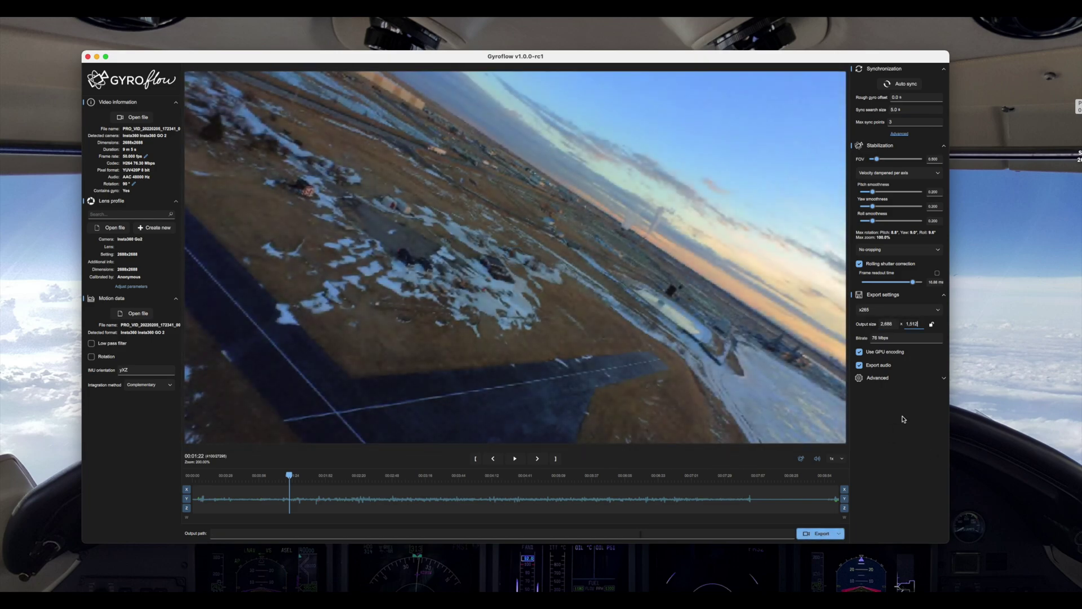
# Play the widescreen preview from about 1:22 to check the stabilized footage
pyautogui.click(511, 459)
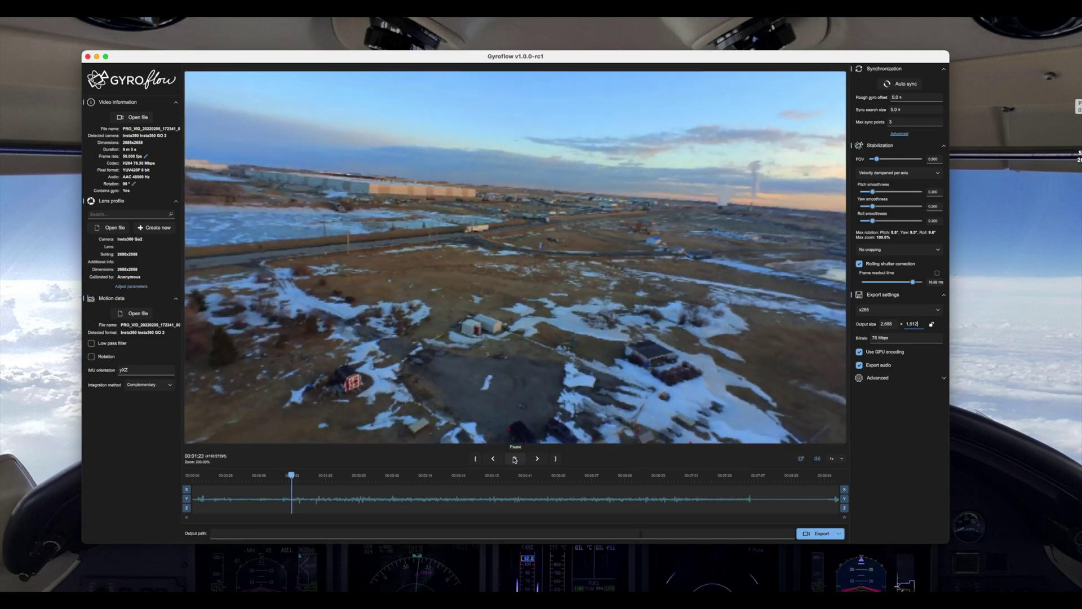
pyautogui.click(515, 459)
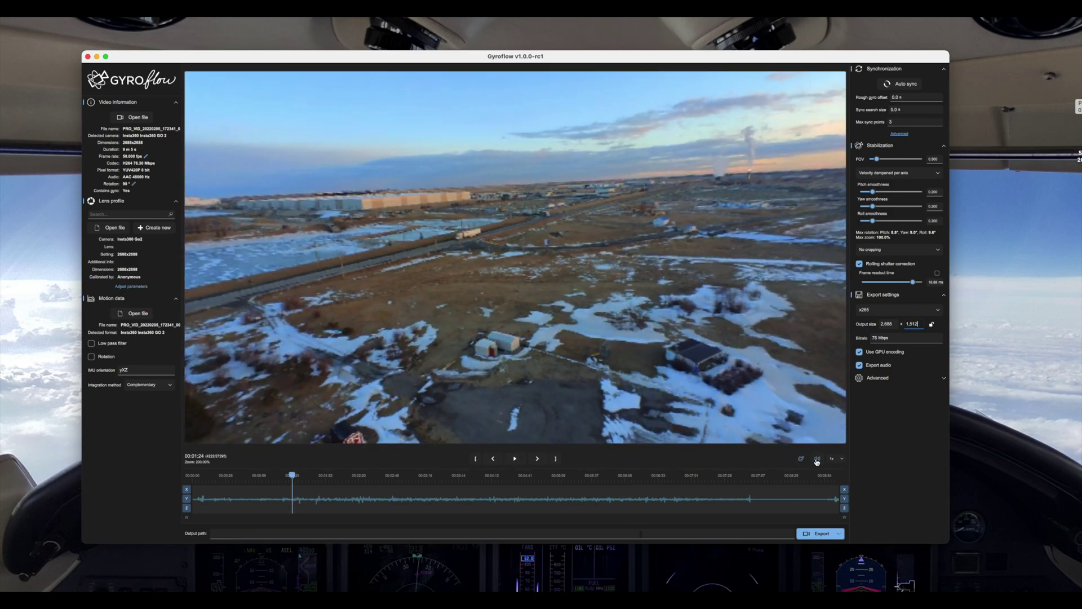
pyautogui.click(513, 463)
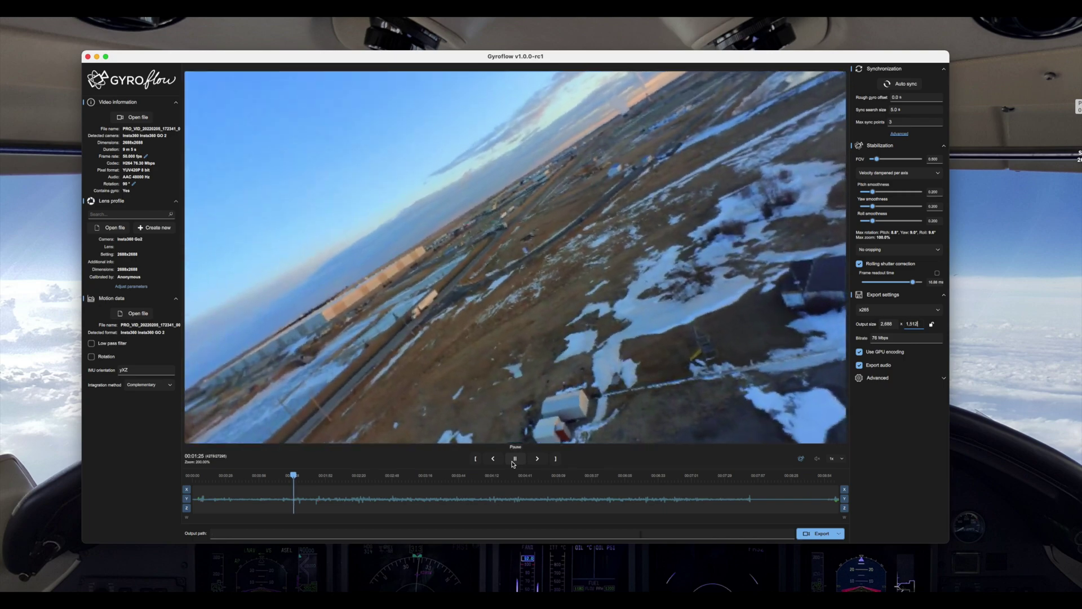
# Pause playback, jump to about 3:01 in the clip and play a few seconds to check the horizon's roll
pyautogui.click(514, 459)
pyautogui.click(408, 488)
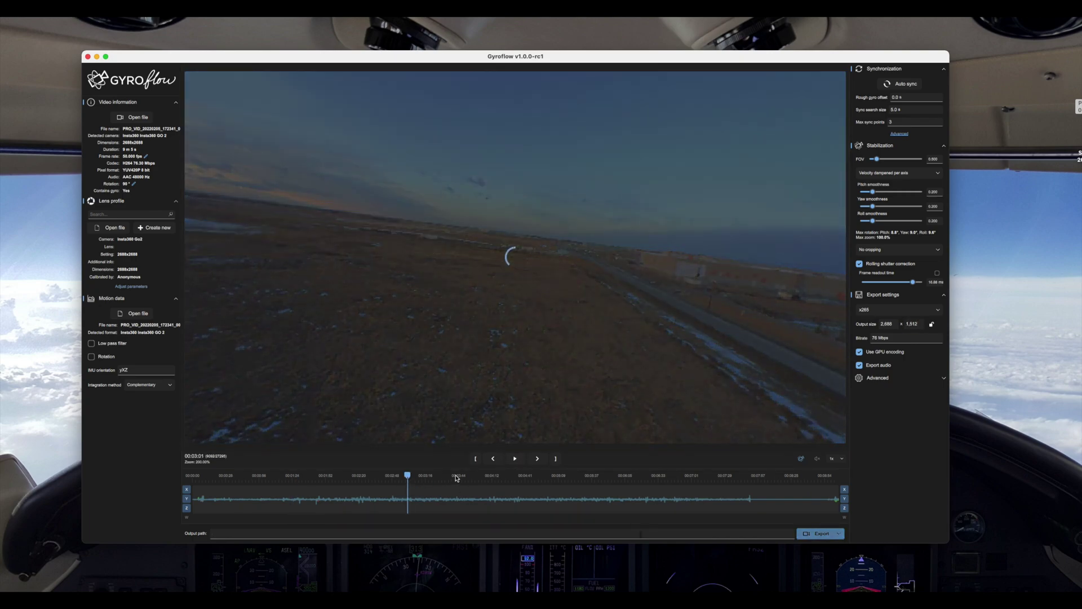
pyautogui.click(514, 459)
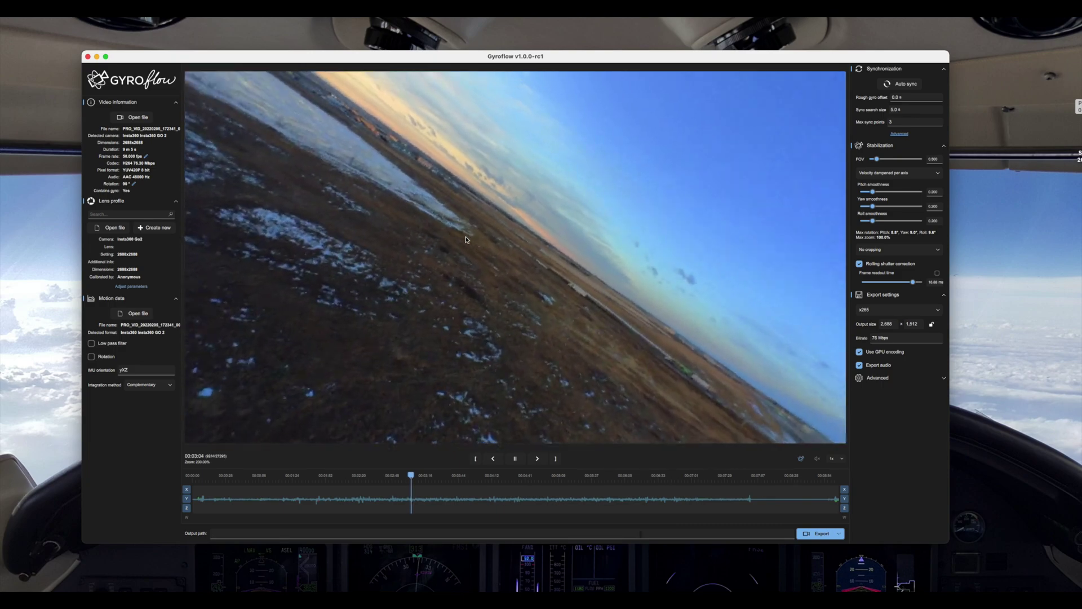
pyautogui.press('space')
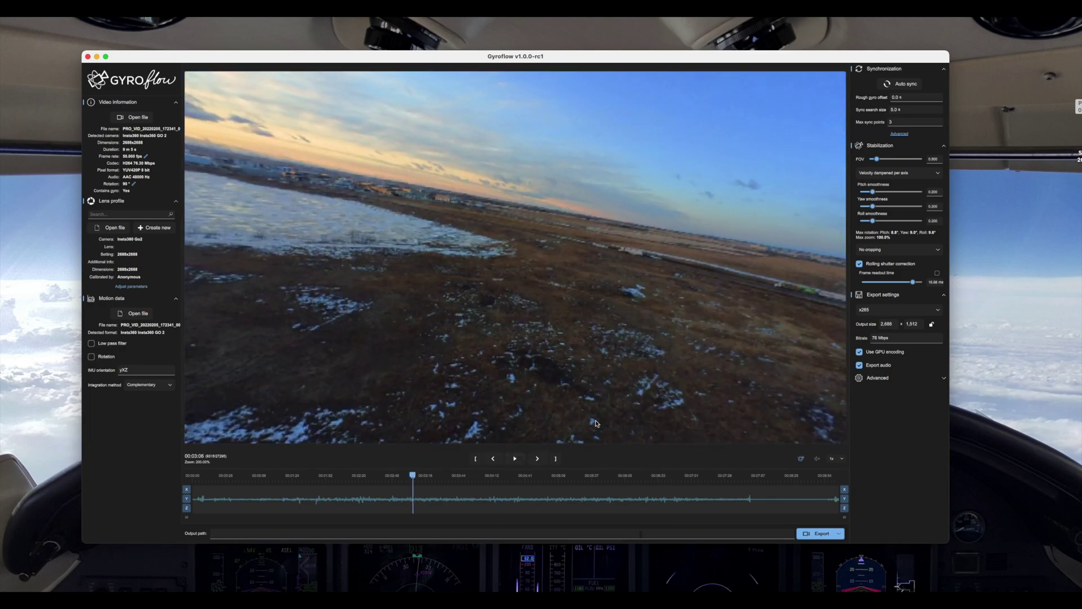
# Keep Velocity dampened per axis smoothing, raise the roll smoothness to about 0.34, and play the preview from about 3:06 to check it
pyautogui.click(893, 172)
pyautogui.click(908, 232)
pyautogui.moveTo(875, 221); pyautogui.dragTo(886, 223)
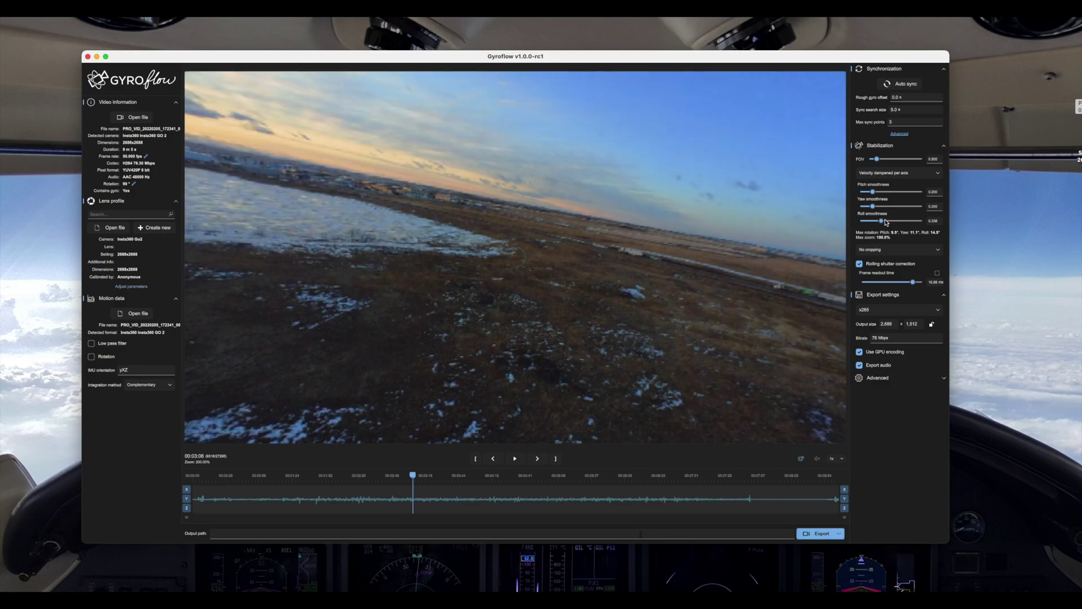
pyautogui.click(515, 458)
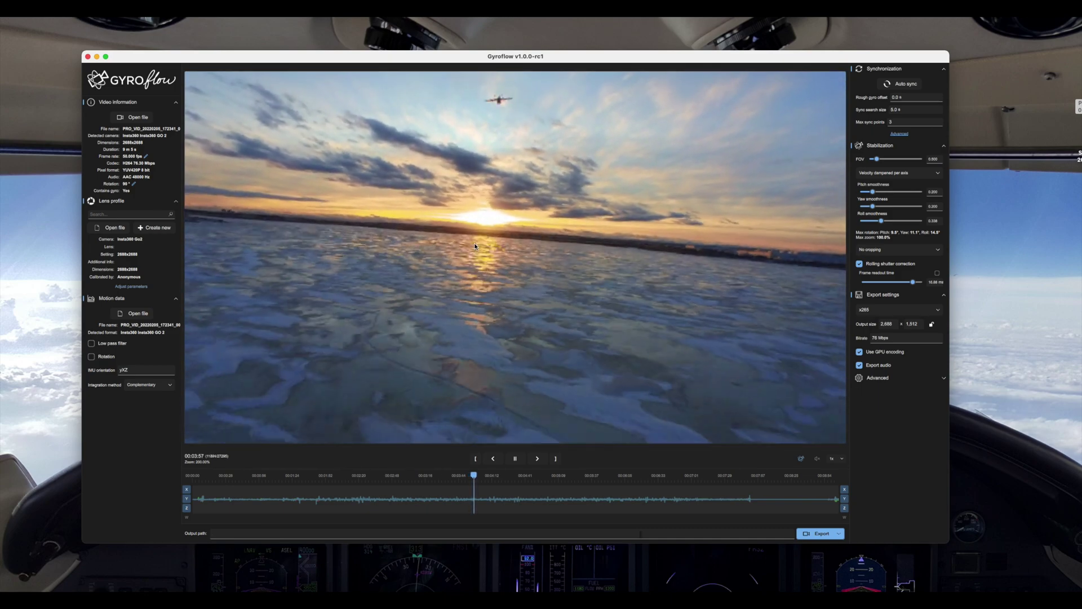
pyautogui.press('space')
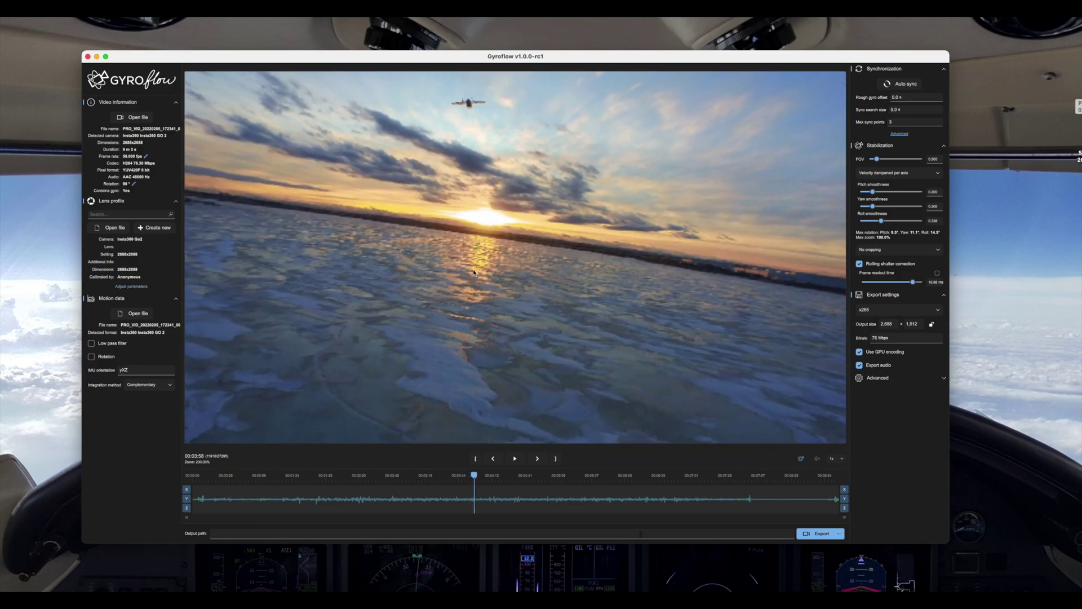